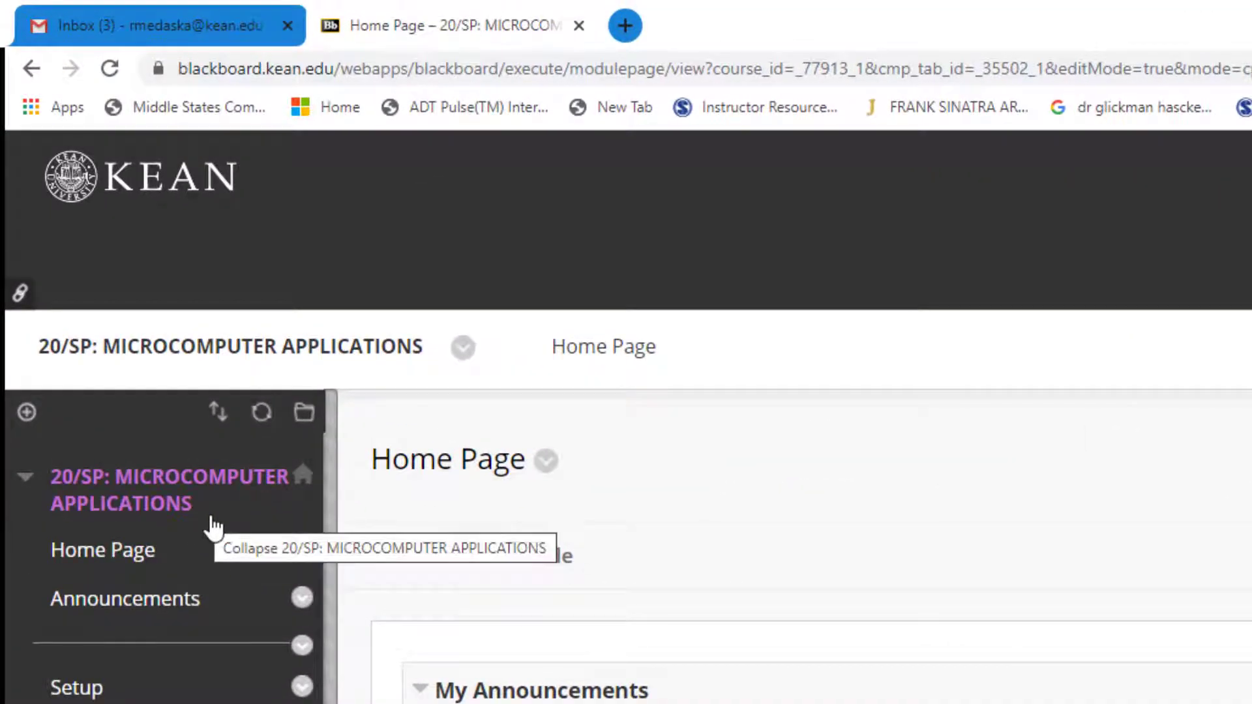
Open the Course Copy utility for the 20/SP: MICROCOMPUTER APPLICATIONS course
{"action": "scroll", "coordinate": [319, 593], "scroll_direction": "down", "scroll_amount": 5}
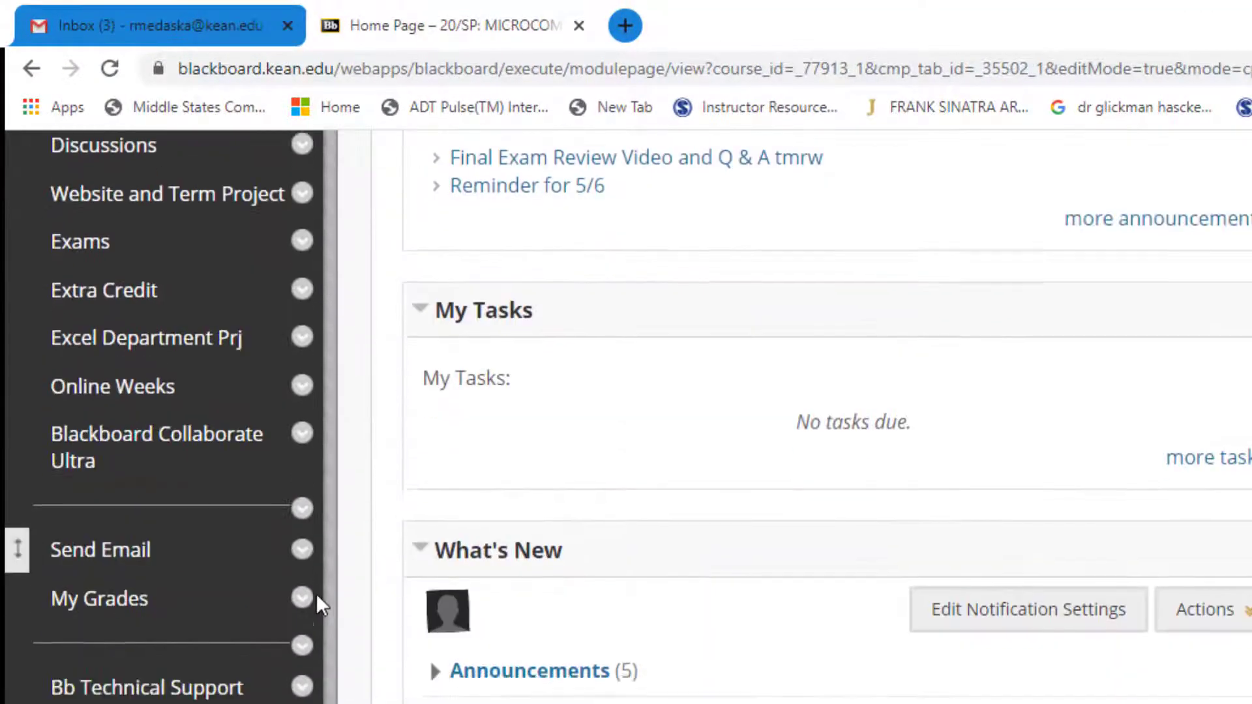
{"action": "scroll", "coordinate": [317, 596], "scroll_direction": "down", "scroll_amount": 6}
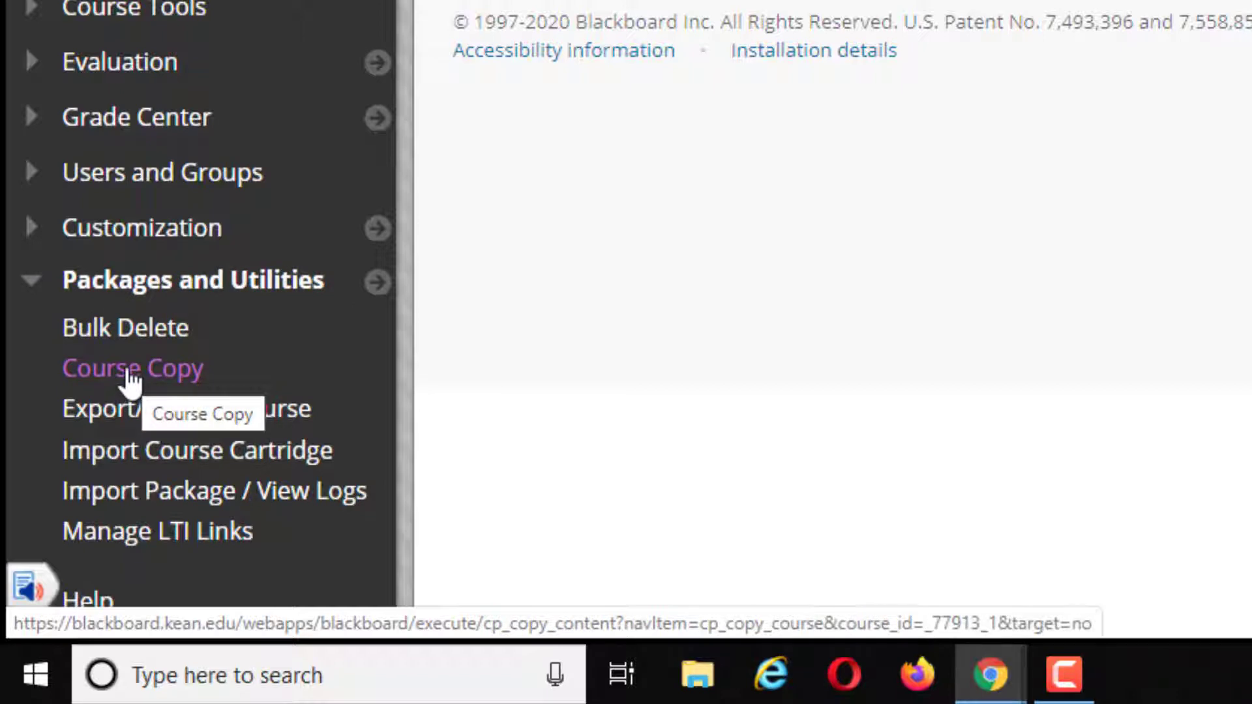
{"action": "left_click", "coordinate": [131, 378]}
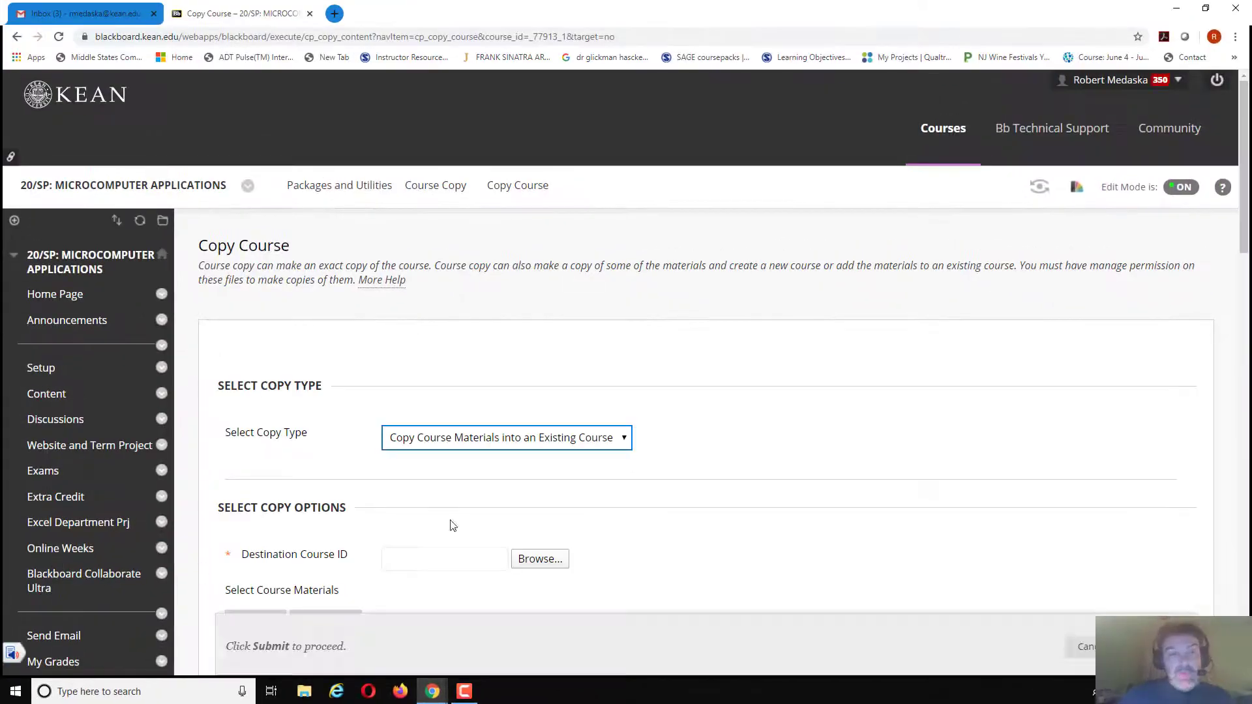
Choose course 19SP_CPS_1032_14 from the course list as the destination for the copied materials
{"action": "scroll", "coordinate": [826, 401], "scroll_direction": "down", "scroll_amount": 1}
{"action": "scroll", "coordinate": [812, 404], "scroll_direction": "down", "scroll_amount": 3}
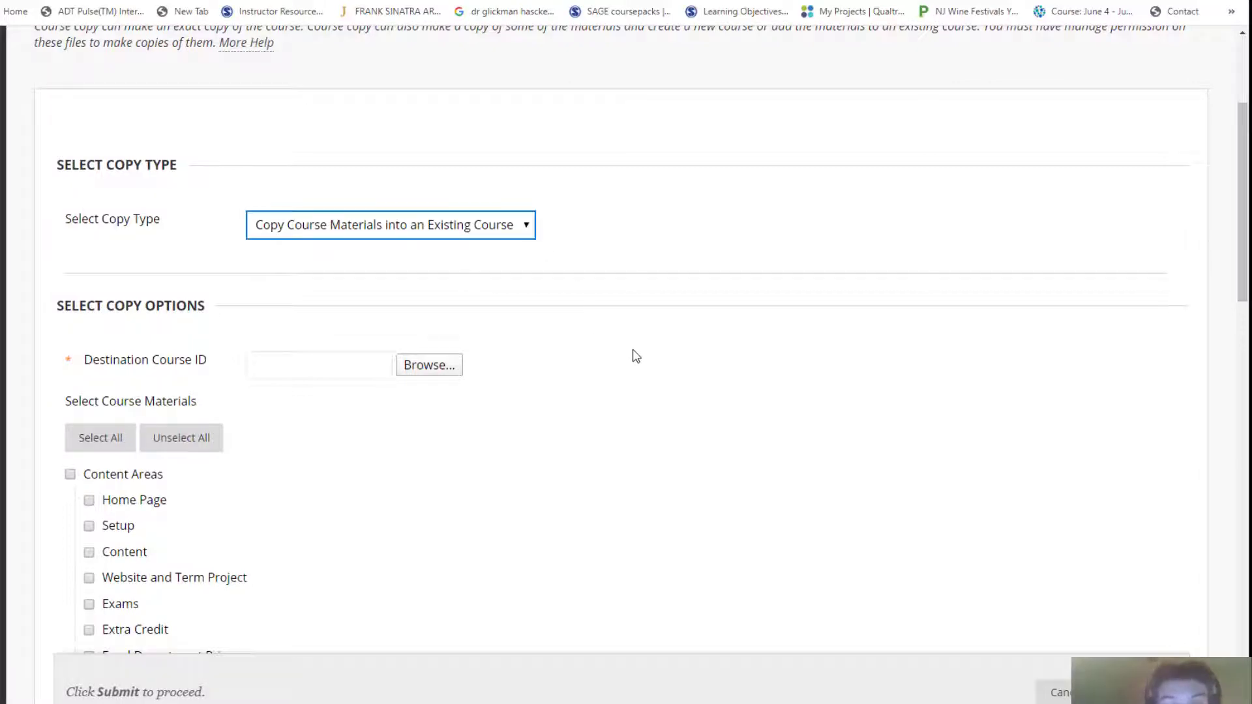
{"action": "scroll", "coordinate": [489, 324], "scroll_direction": "down", "scroll_amount": 2}
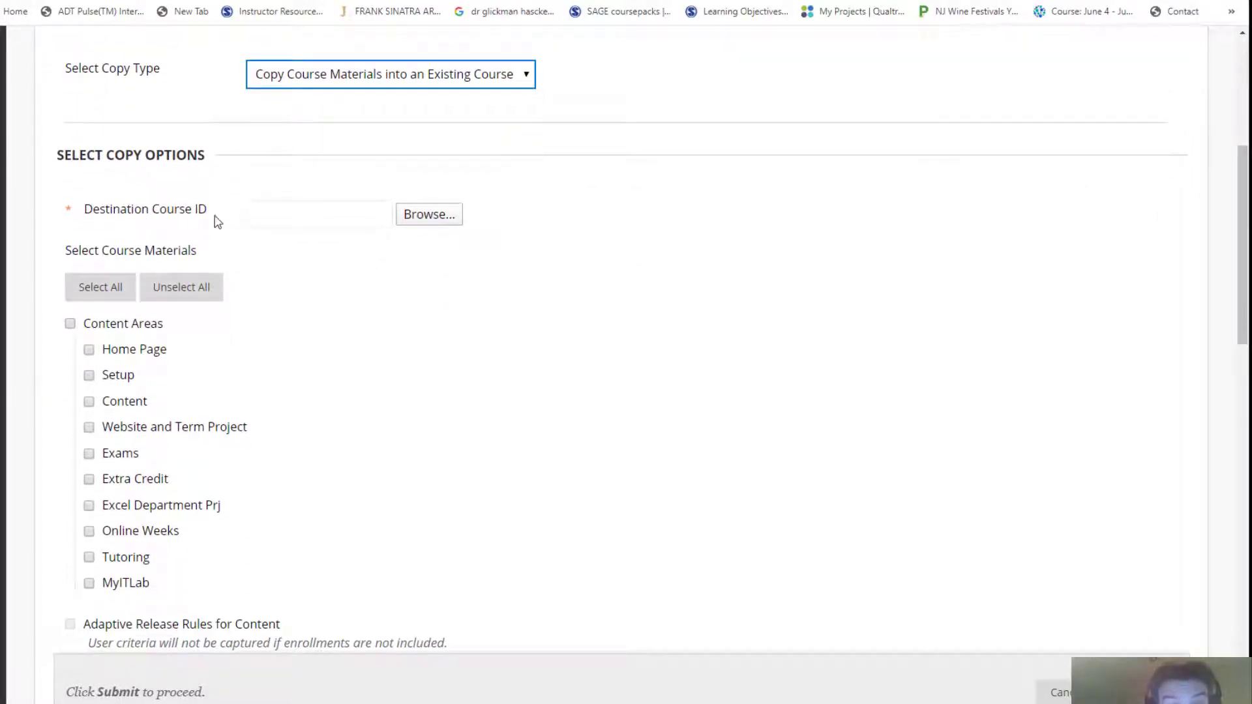
{"action": "left_click", "coordinate": [430, 222]}
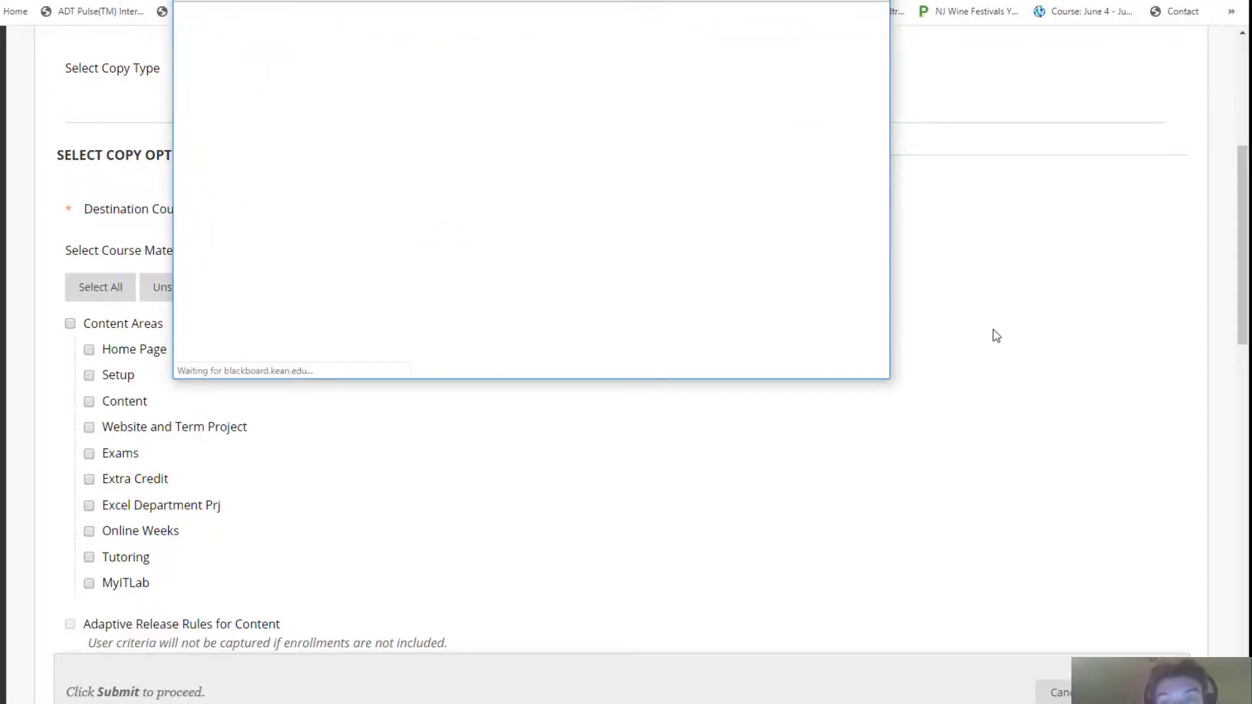
{"action": "left_click_drag", "start_coordinate": [934, 100], "coordinate": [931, 327]}
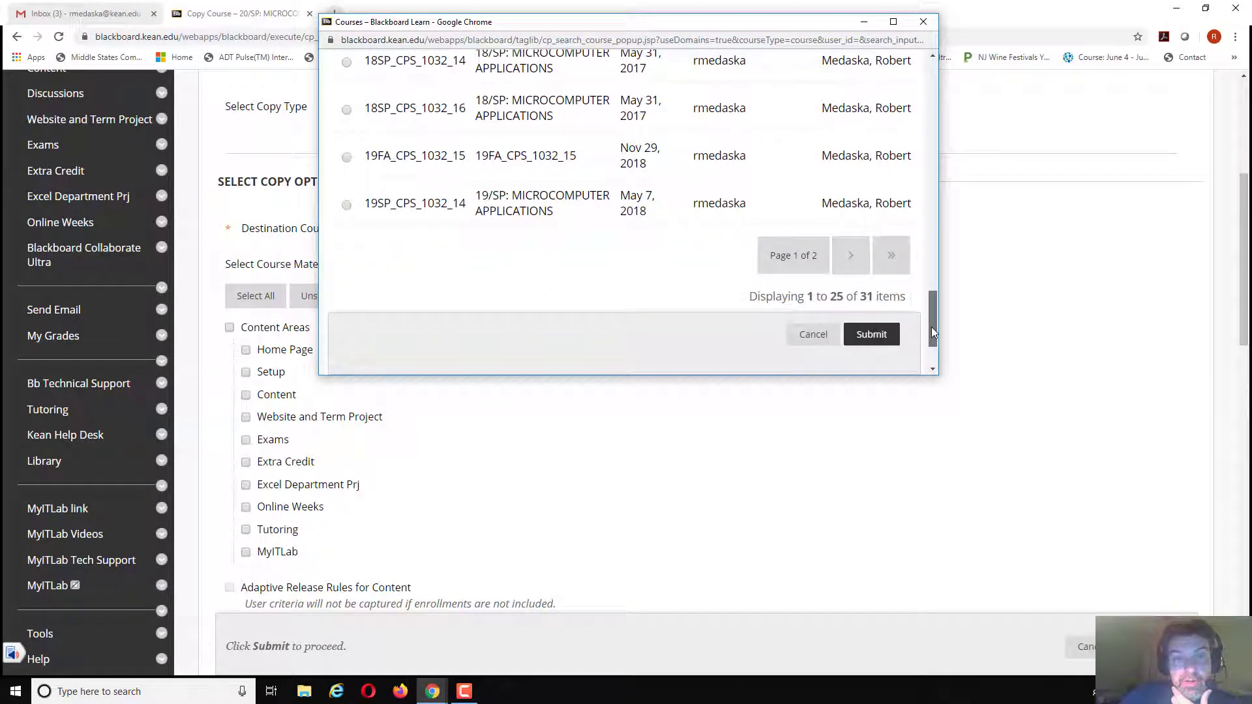
{"action": "left_click", "coordinate": [347, 203]}
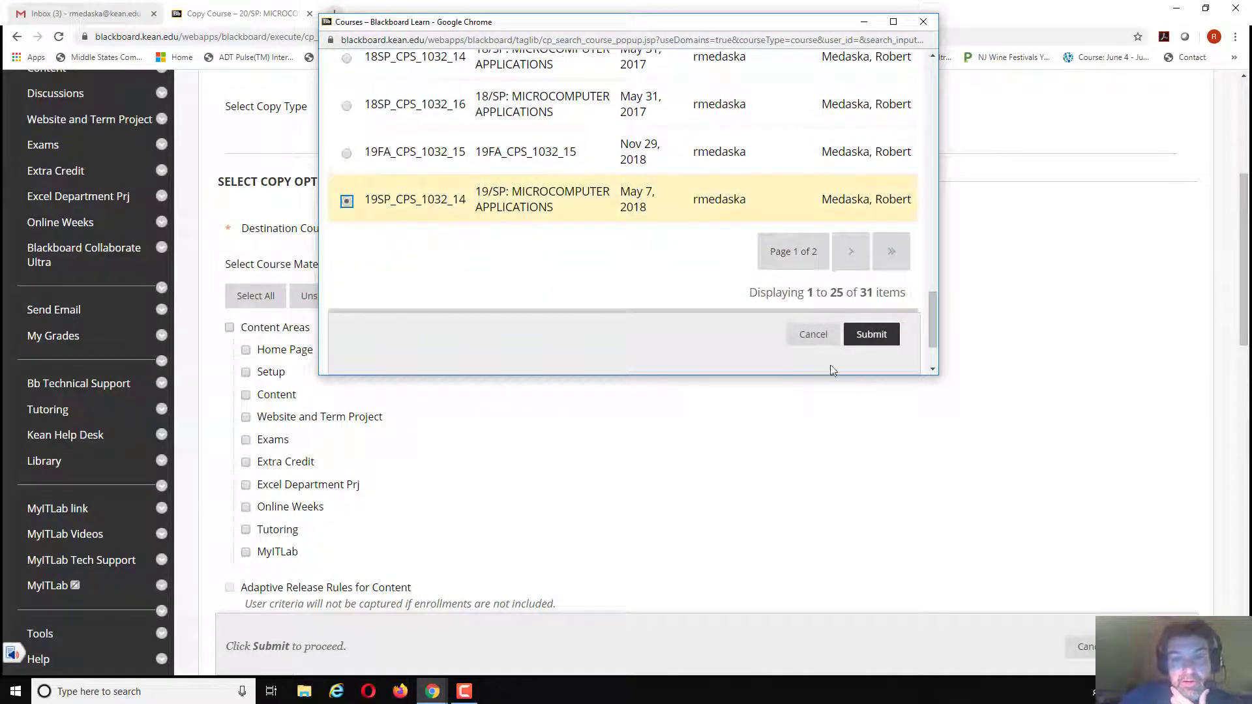
{"action": "left_click", "coordinate": [870, 335]}
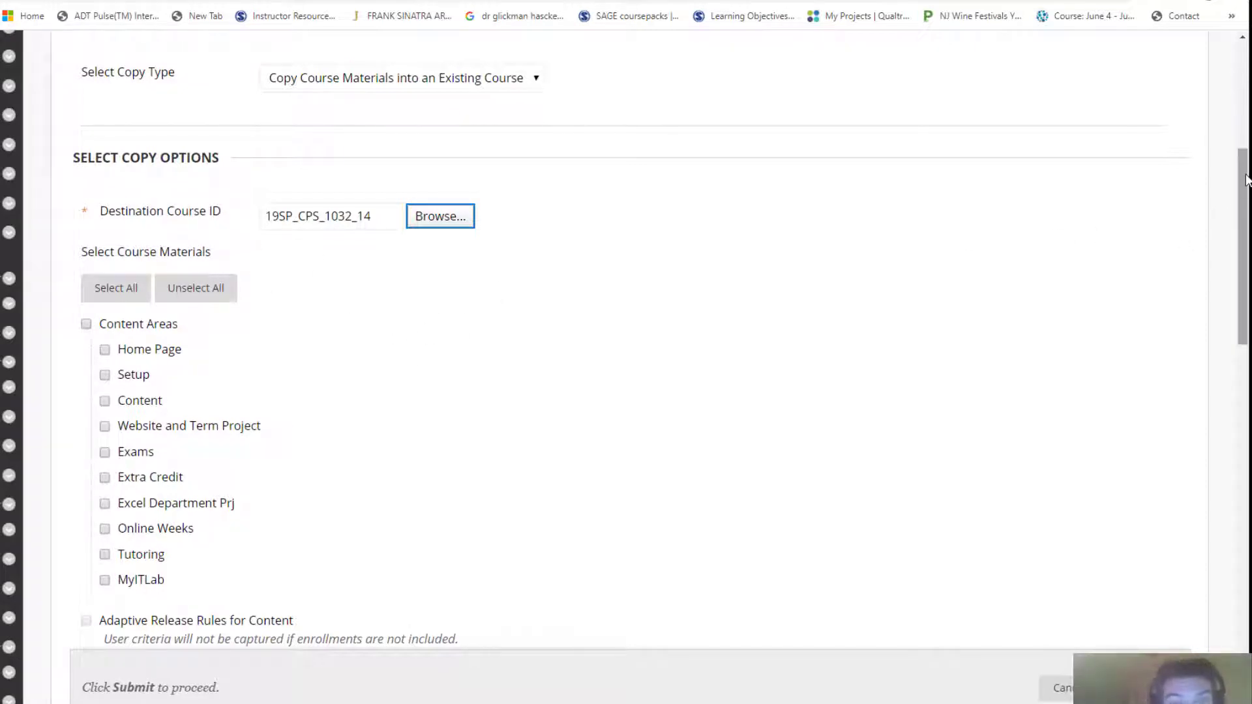
Include the Content, Website and Term Project, Exams, Extra Credit, Excel Department Prj, Online Weeks, Tutoring and MyITLab content areas in the copy
{"action": "left_click_drag", "start_coordinate": [1246, 179], "coordinate": [1245, 221]}
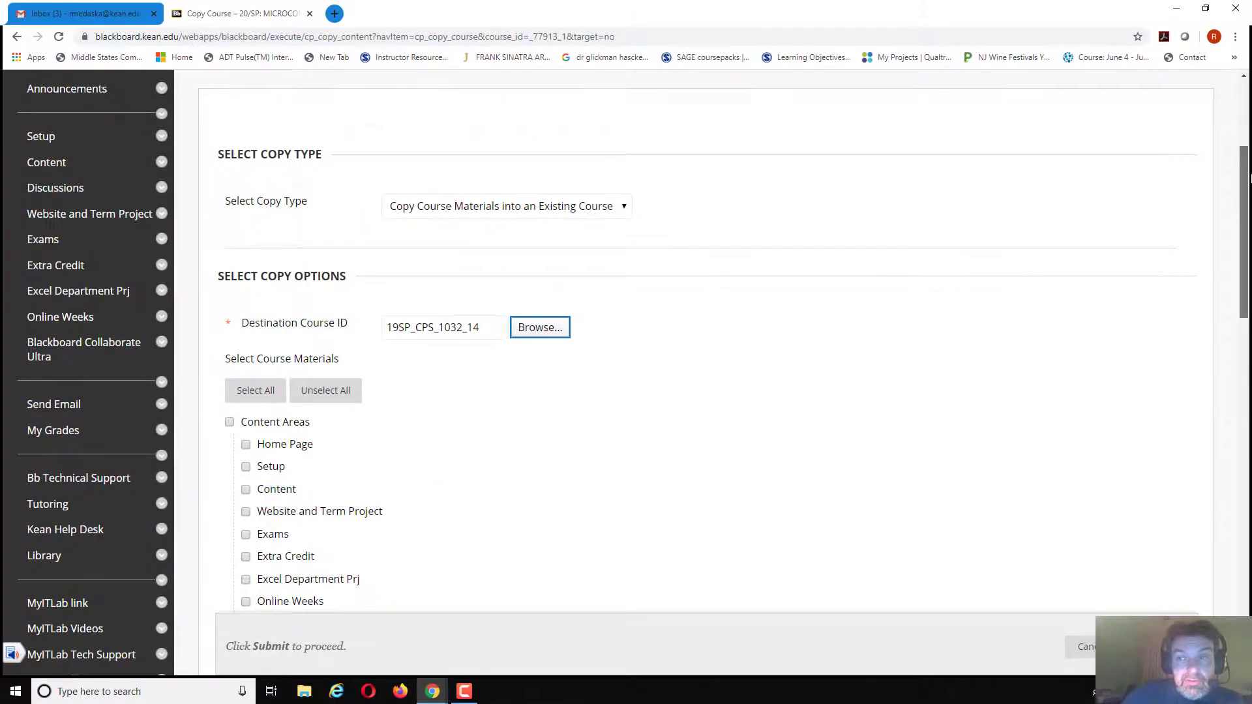
{"action": "left_click_drag", "start_coordinate": [1236, 194], "coordinate": [1244, 136]}
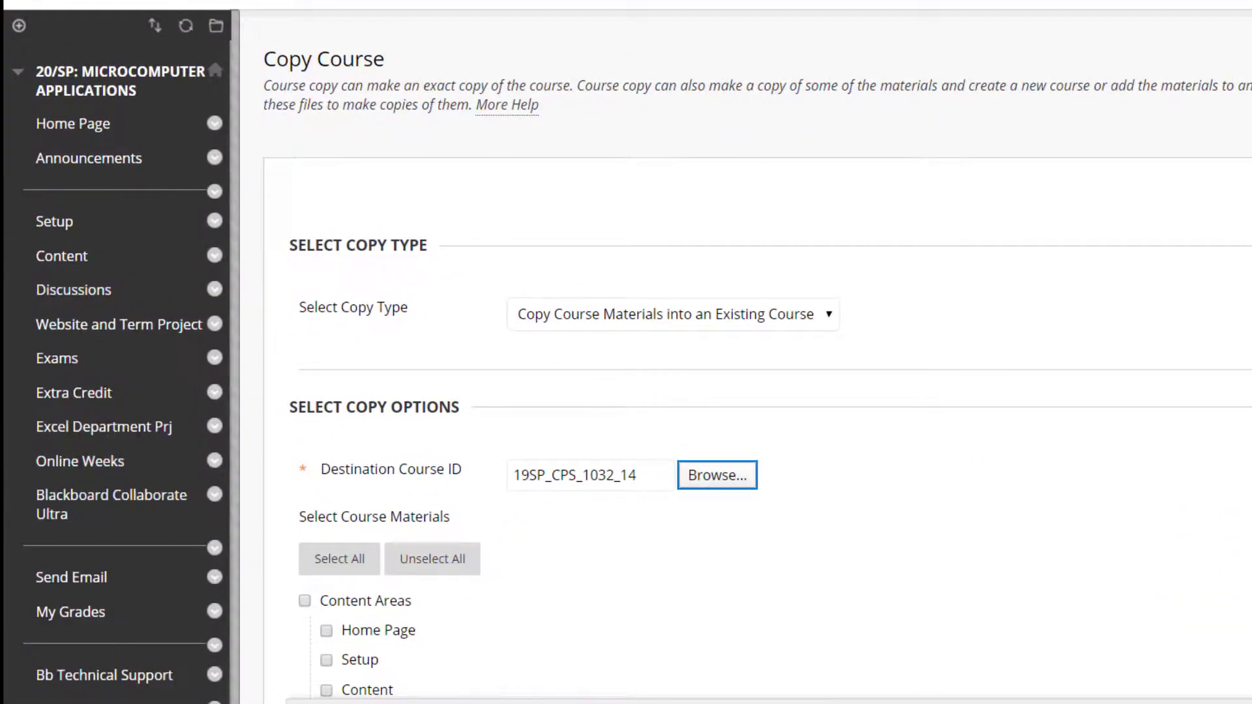
{"action": "scroll", "coordinate": [626, 352], "scroll_direction": "down", "scroll_amount": 6}
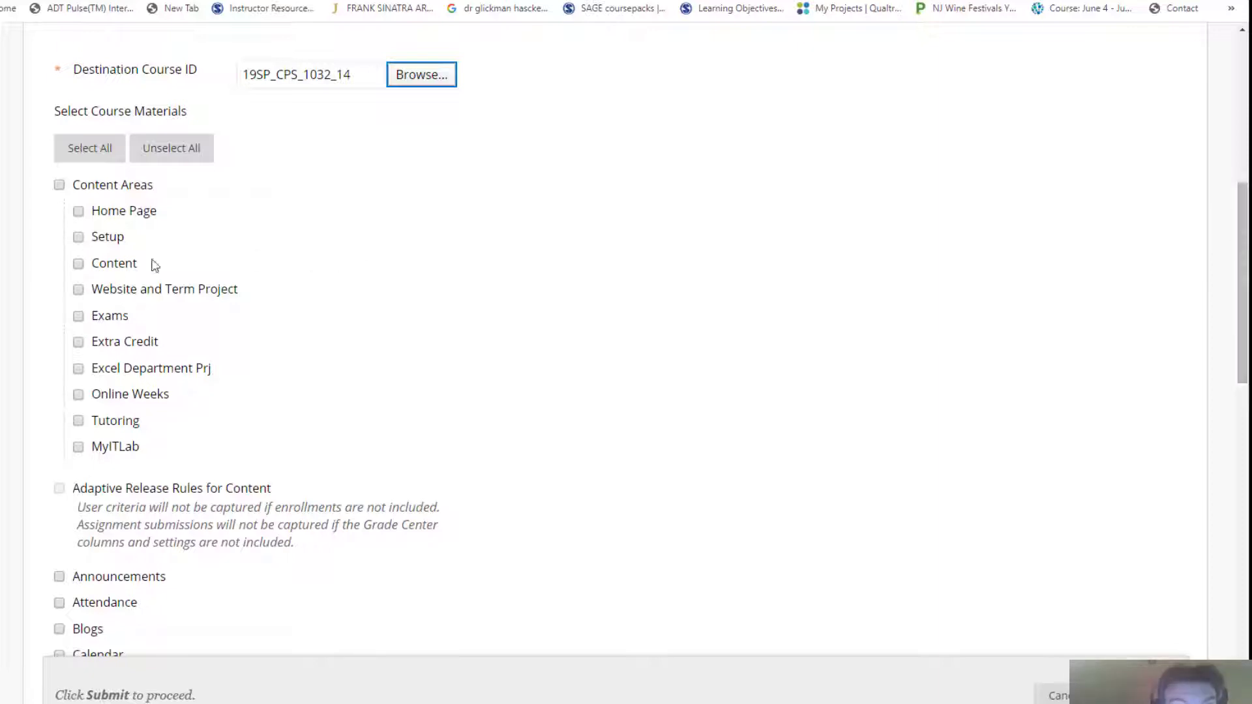
{"action": "left_click", "coordinate": [78, 264]}
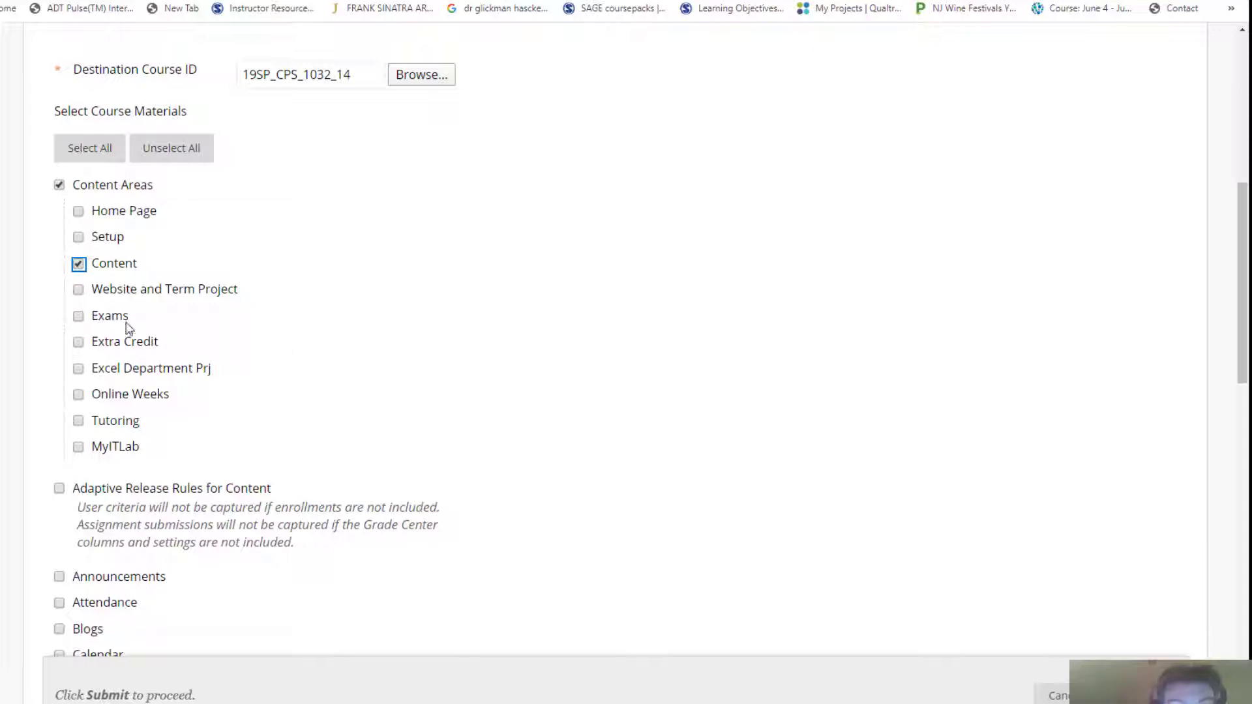
{"action": "left_click", "coordinate": [79, 289]}
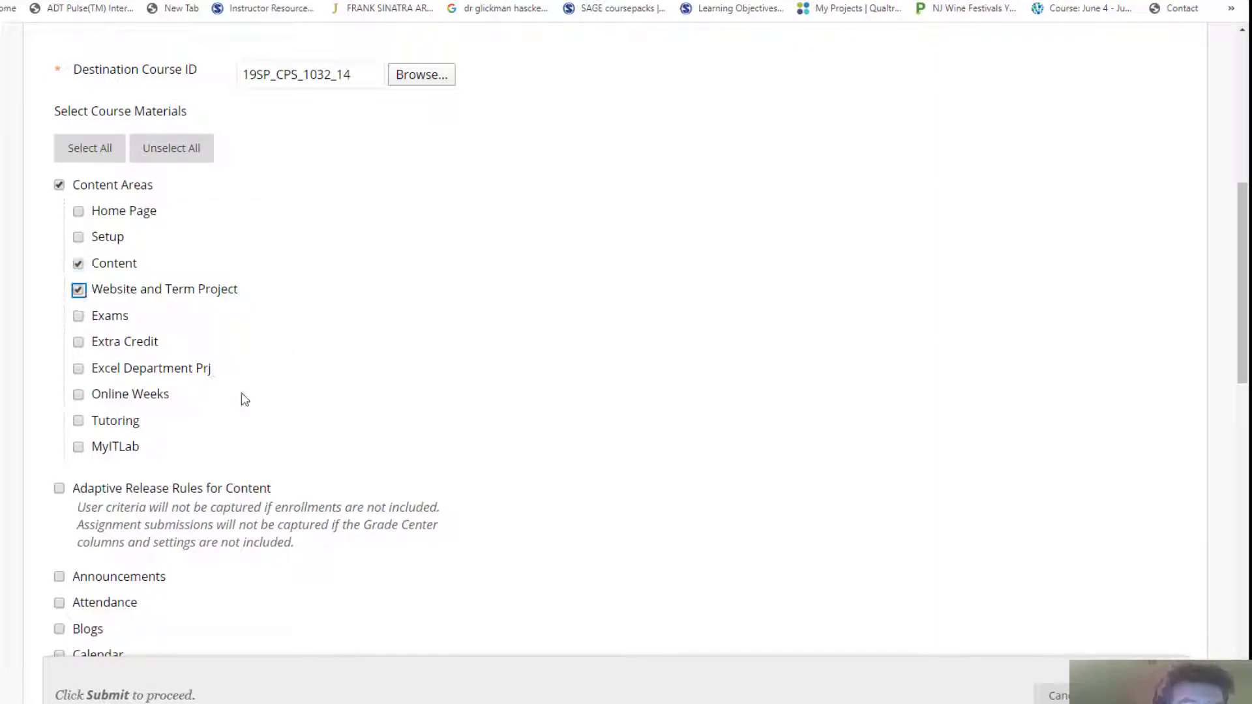
{"action": "left_click", "coordinate": [79, 317]}
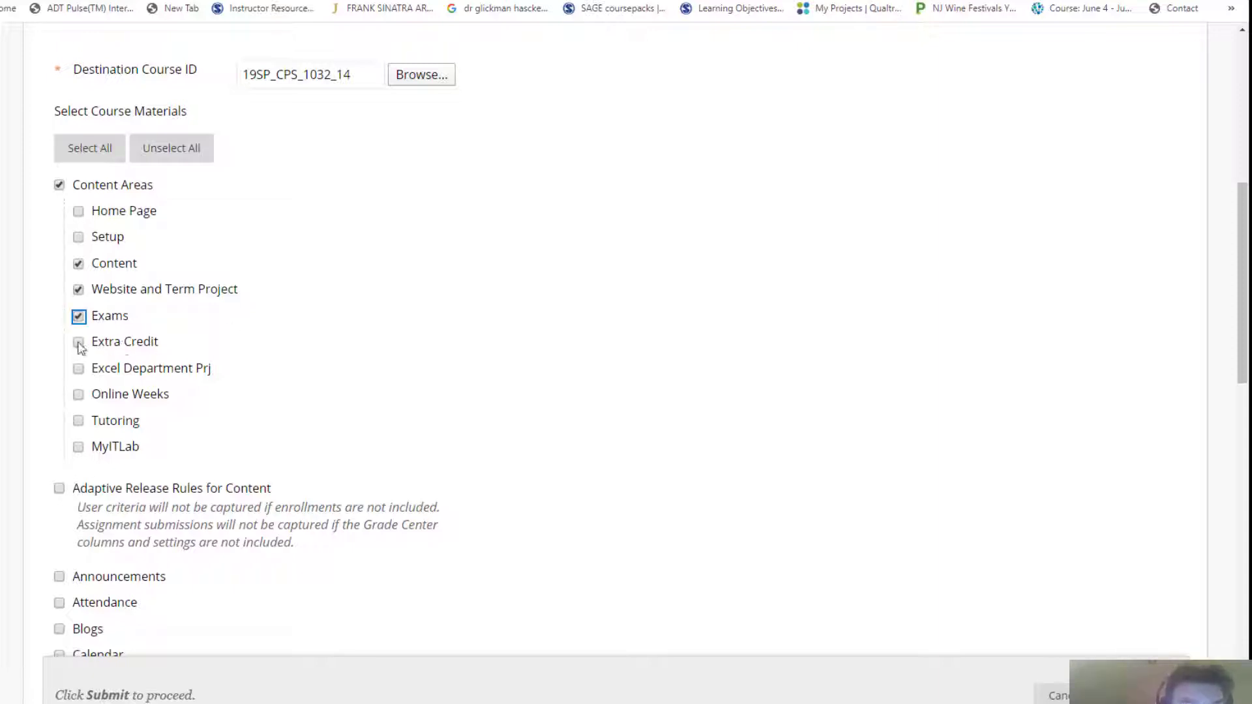
{"action": "left_click", "coordinate": [78, 343]}
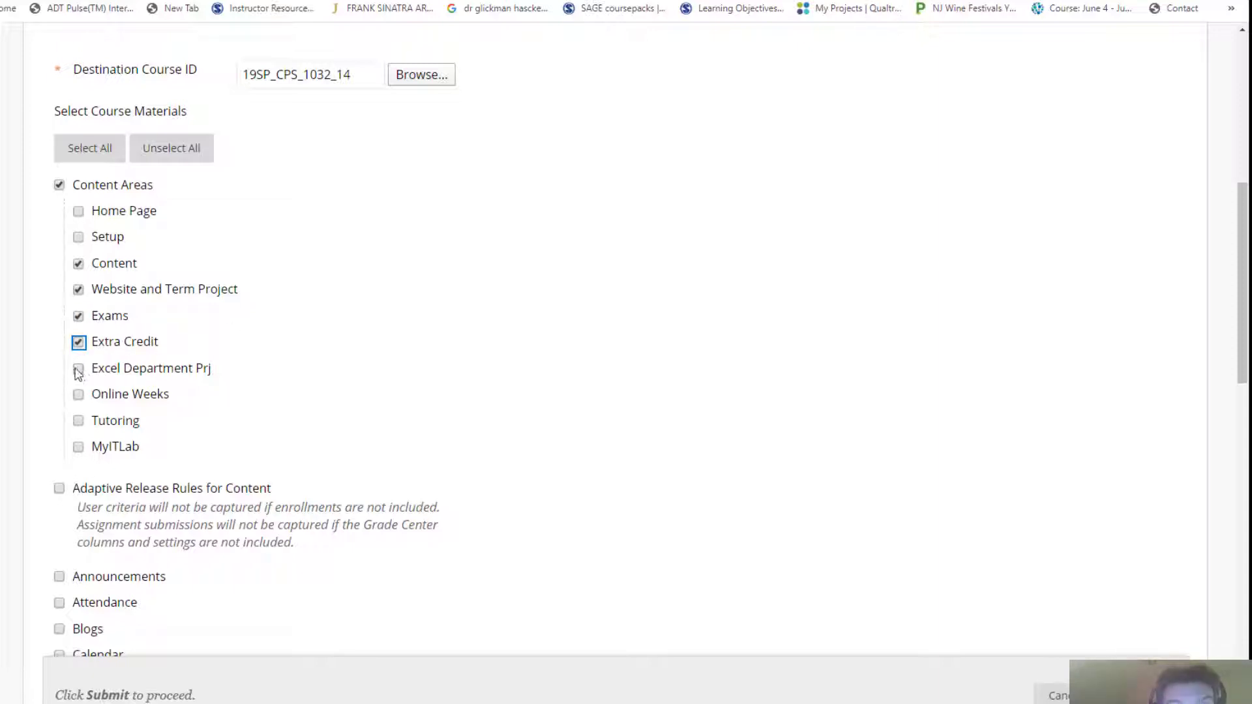
{"action": "left_click", "coordinate": [78, 369]}
{"action": "left_click", "coordinate": [78, 396]}
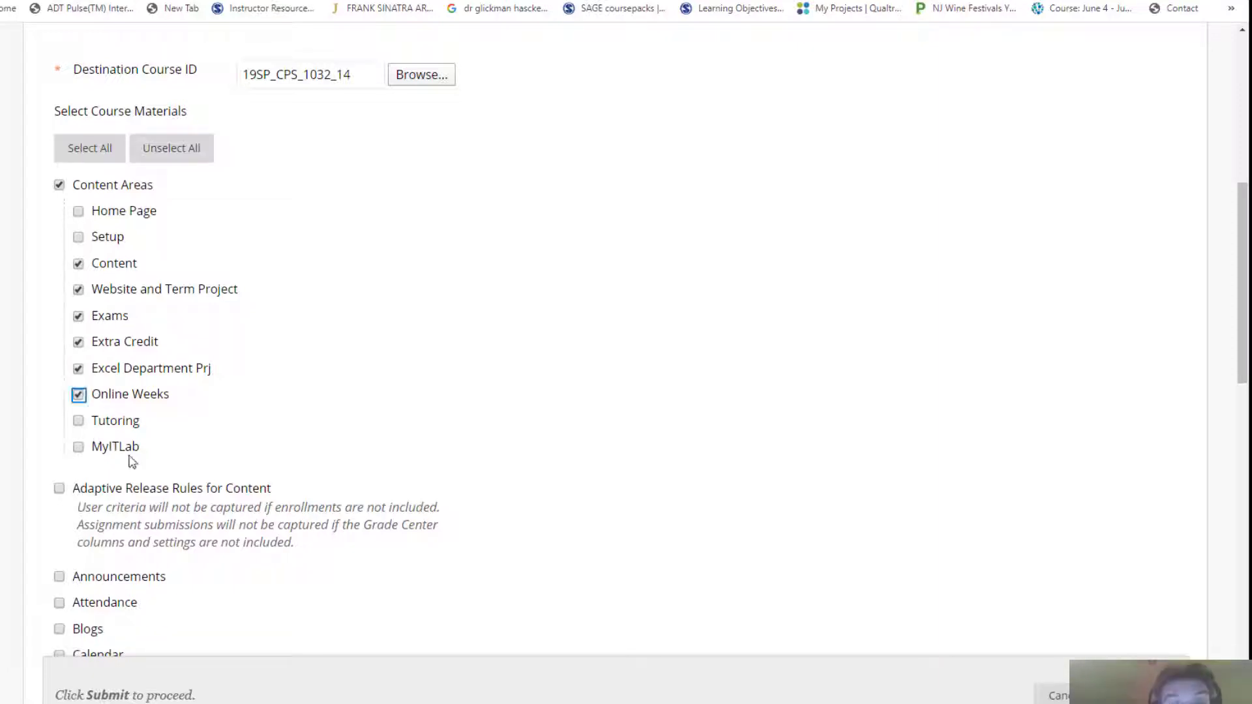
{"action": "left_click", "coordinate": [79, 421]}
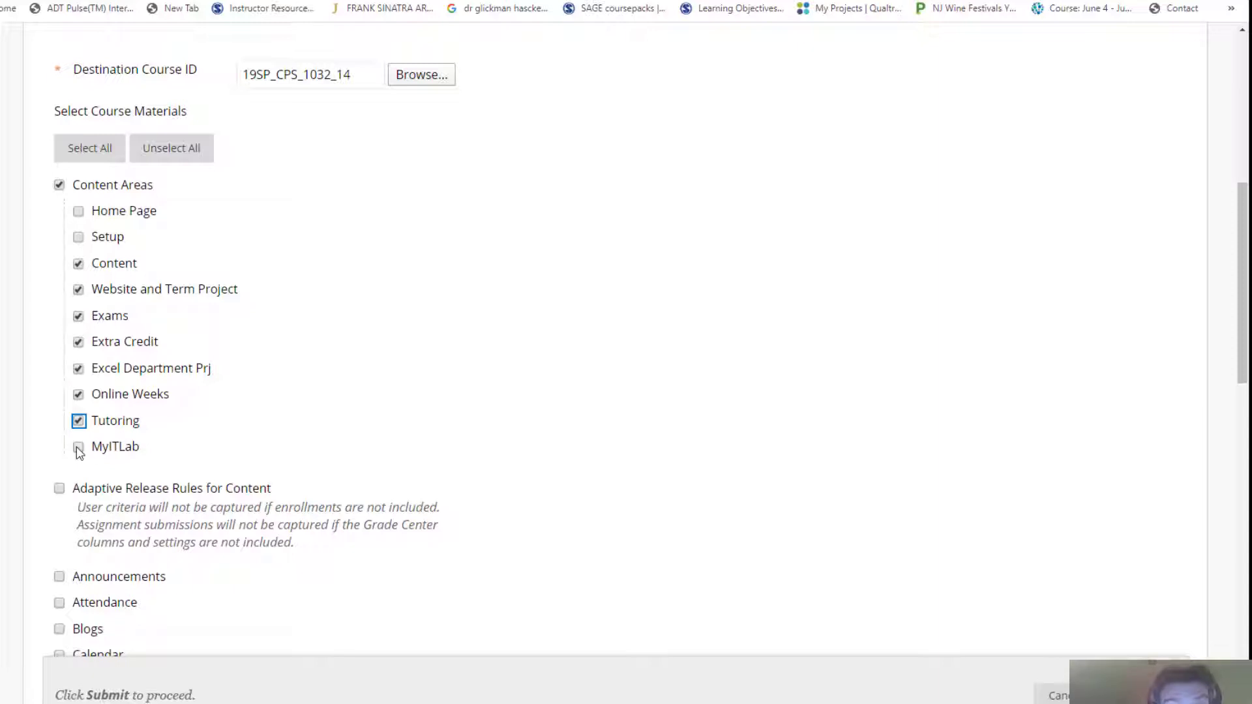
{"action": "left_click", "coordinate": [79, 449]}
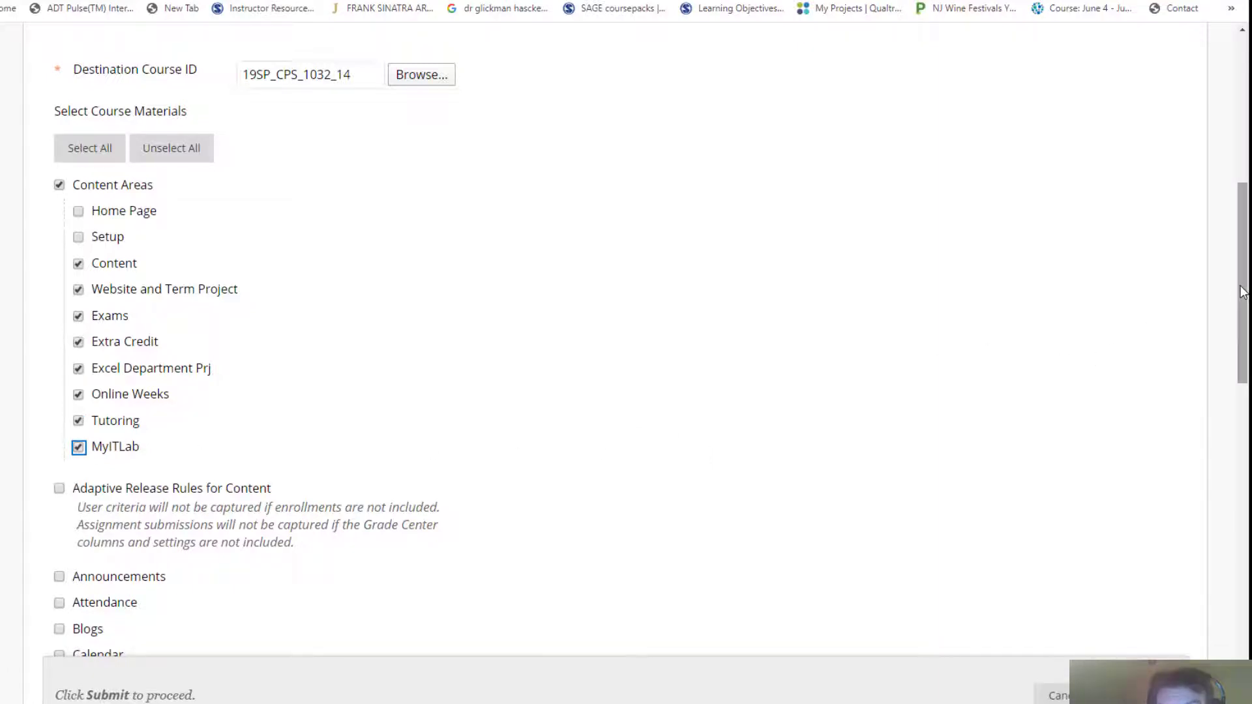
Include Blogs and the Discussion Board in the copy, with only the forums and no starter posts
{"action": "left_click_drag", "start_coordinate": [1242, 292], "coordinate": [1242, 369]}
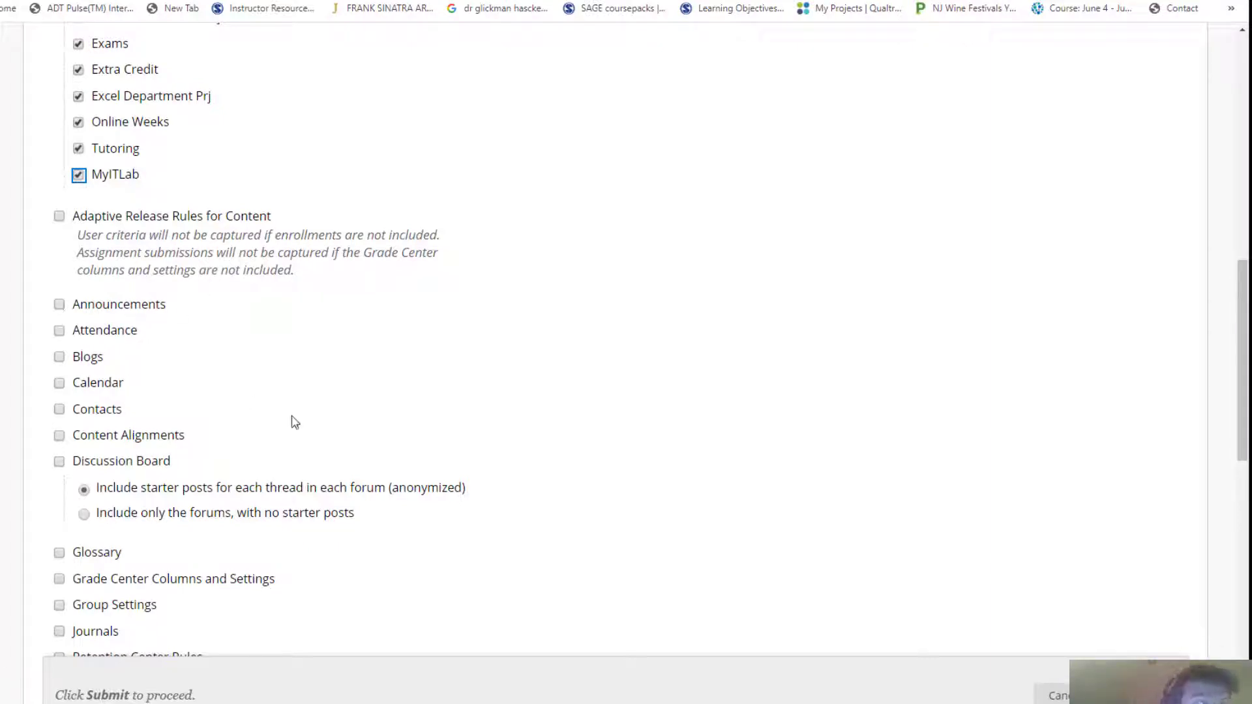
{"action": "left_click", "coordinate": [57, 360]}
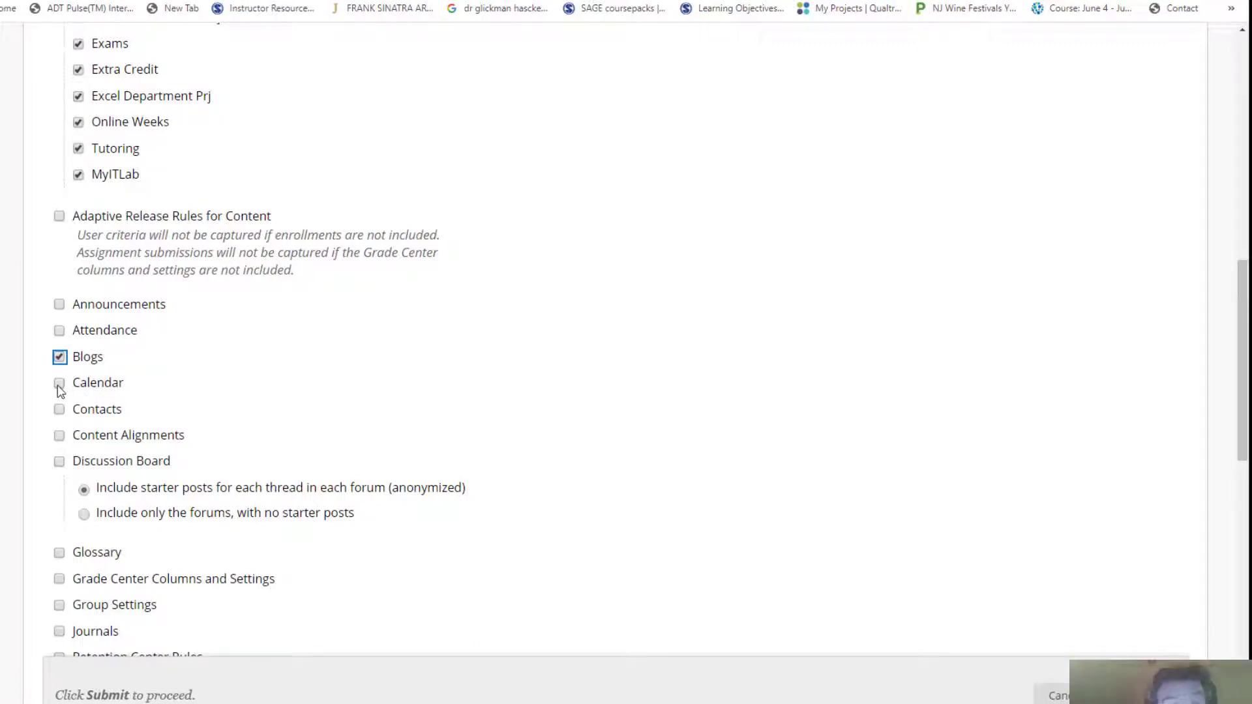
{"action": "left_click", "coordinate": [59, 462]}
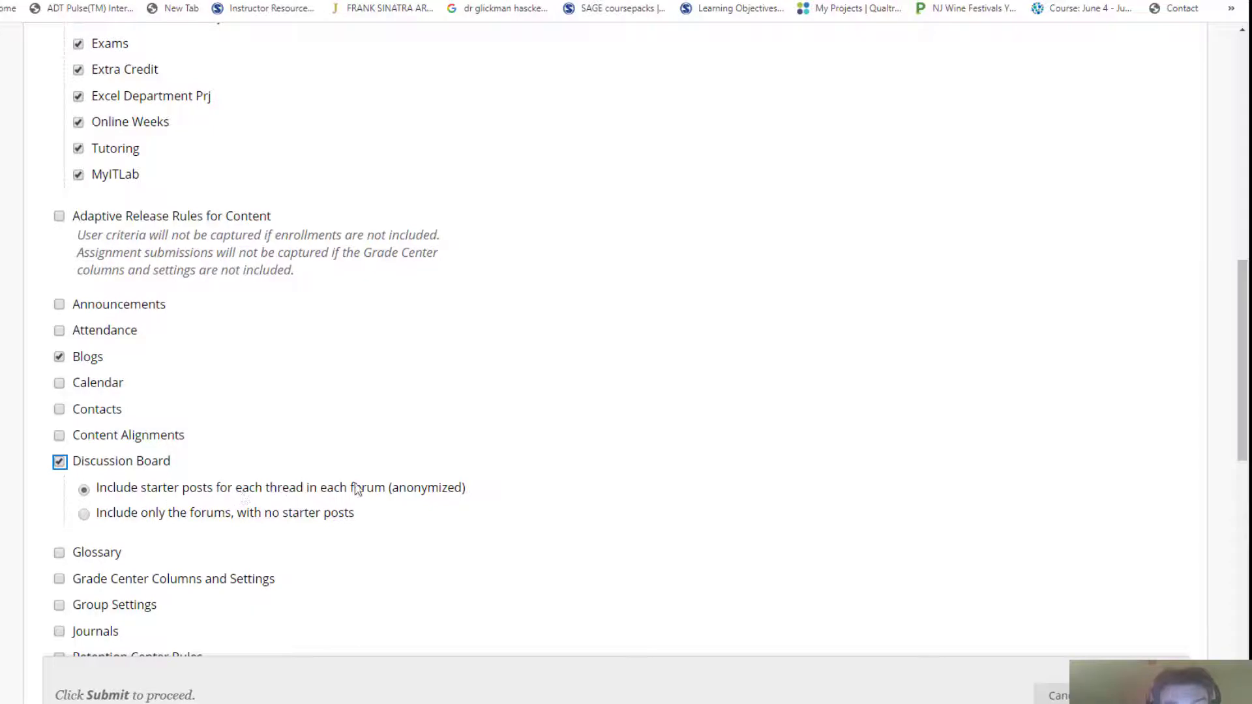
{"action": "left_click", "coordinate": [84, 515]}
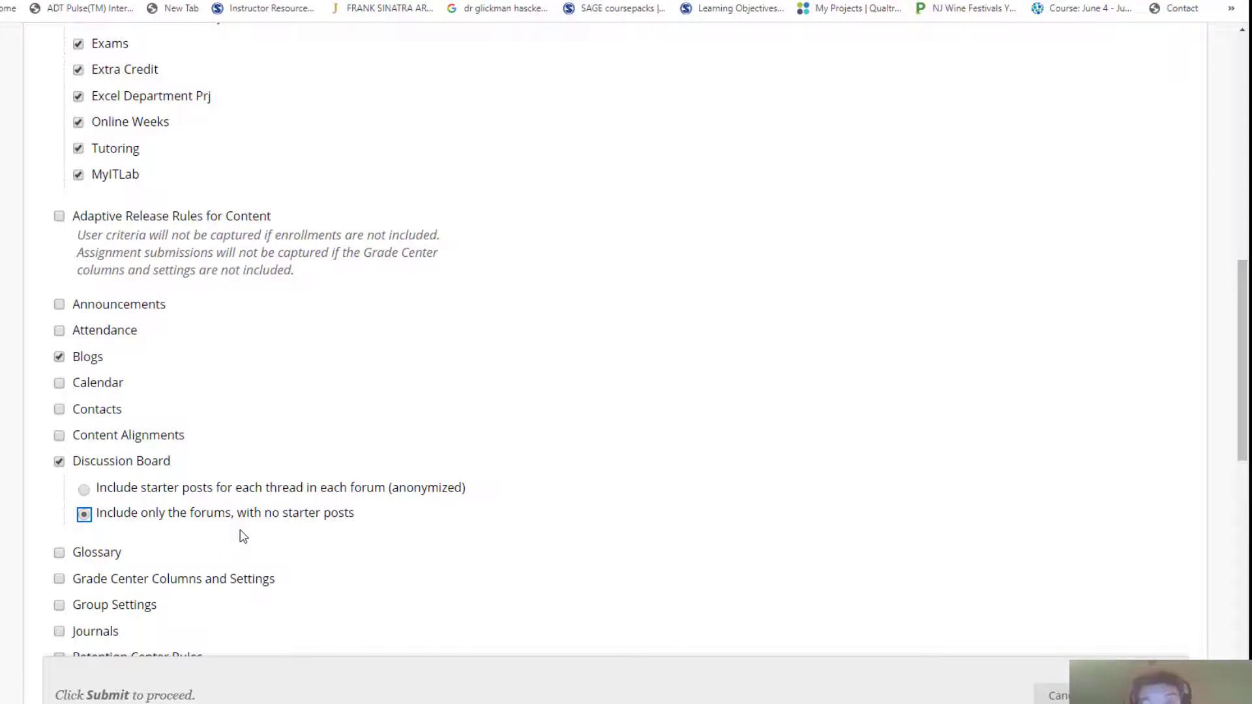
Include Grade Center Columns and Settings, Rubrics, and the course Settings group in the copy
{"action": "scroll", "coordinate": [433, 498], "scroll_direction": "down", "scroll_amount": 5}
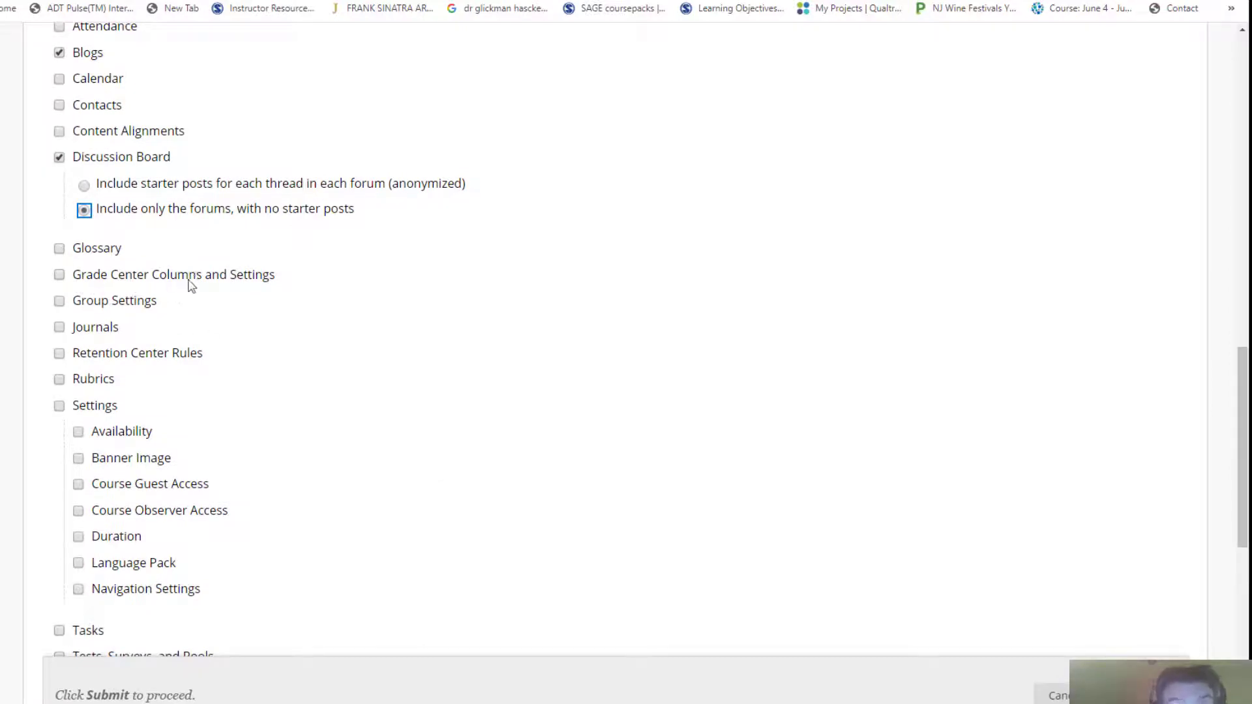
{"action": "left_click", "coordinate": [60, 274]}
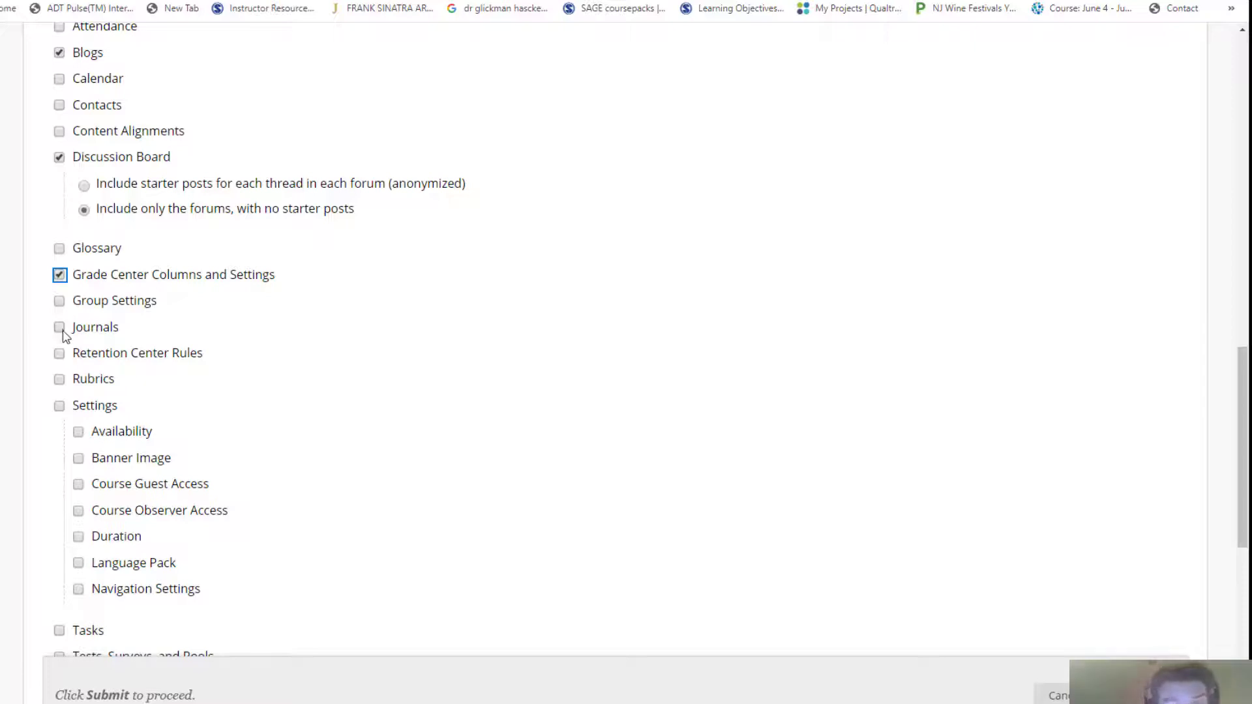
{"action": "left_click", "coordinate": [60, 380]}
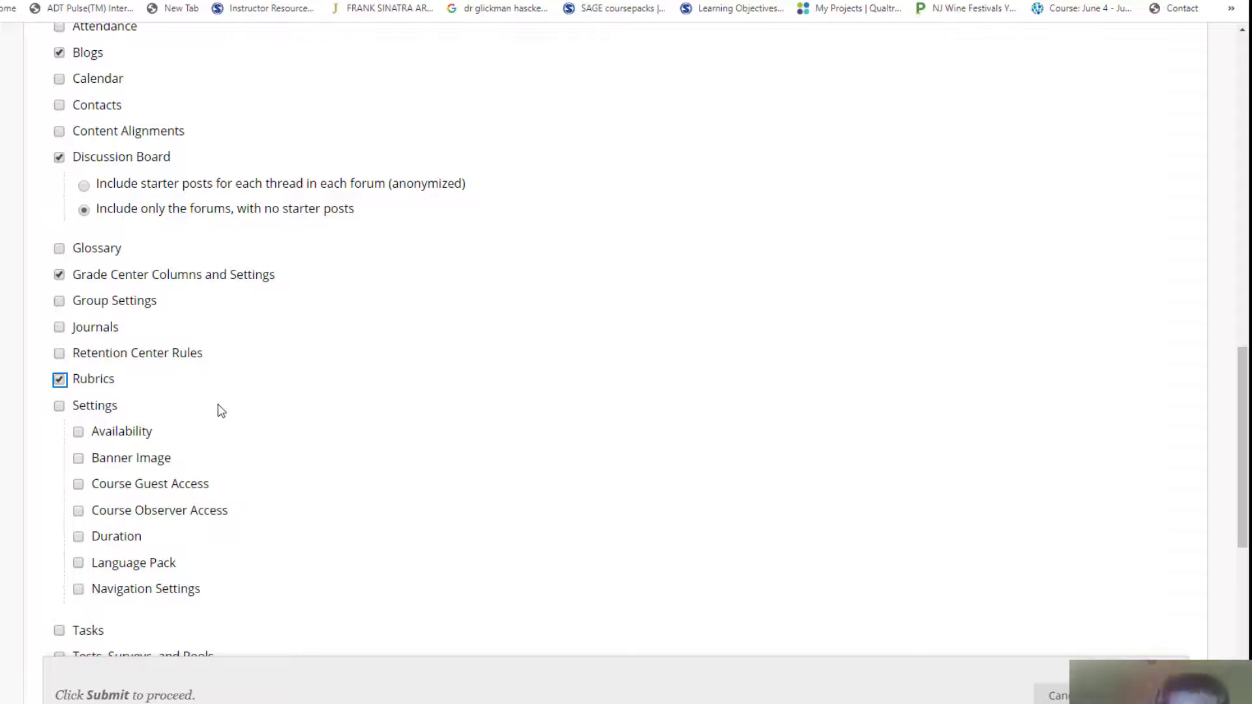
{"action": "left_click", "coordinate": [61, 409]}
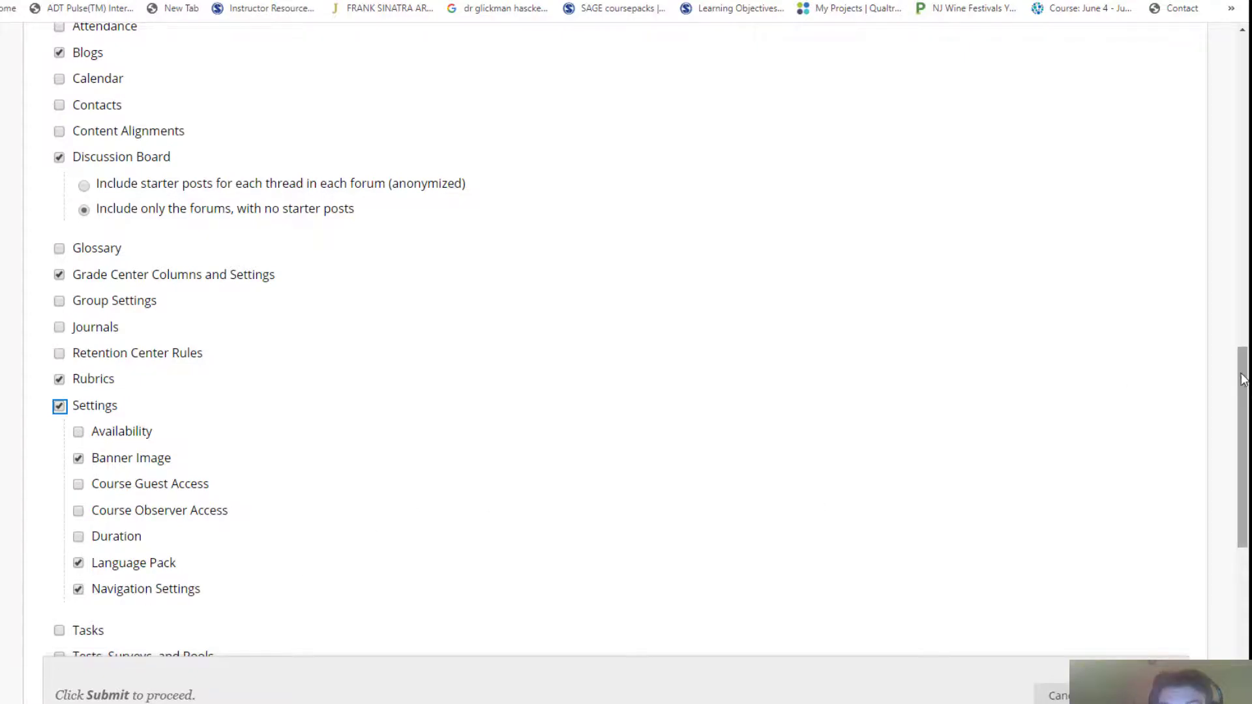
Include Tests, Surveys, and Pools in the materials to copy
{"action": "left_click_drag", "start_coordinate": [1245, 377], "coordinate": [1245, 447]}
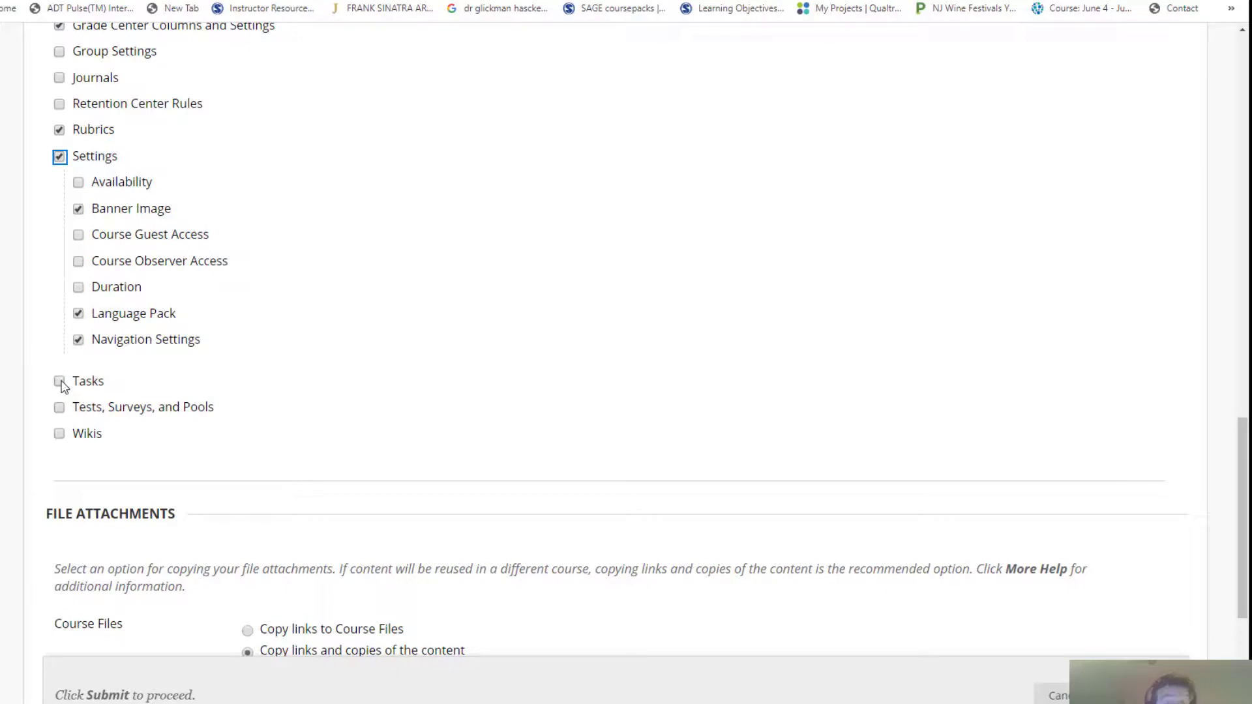
{"action": "left_click", "coordinate": [59, 408]}
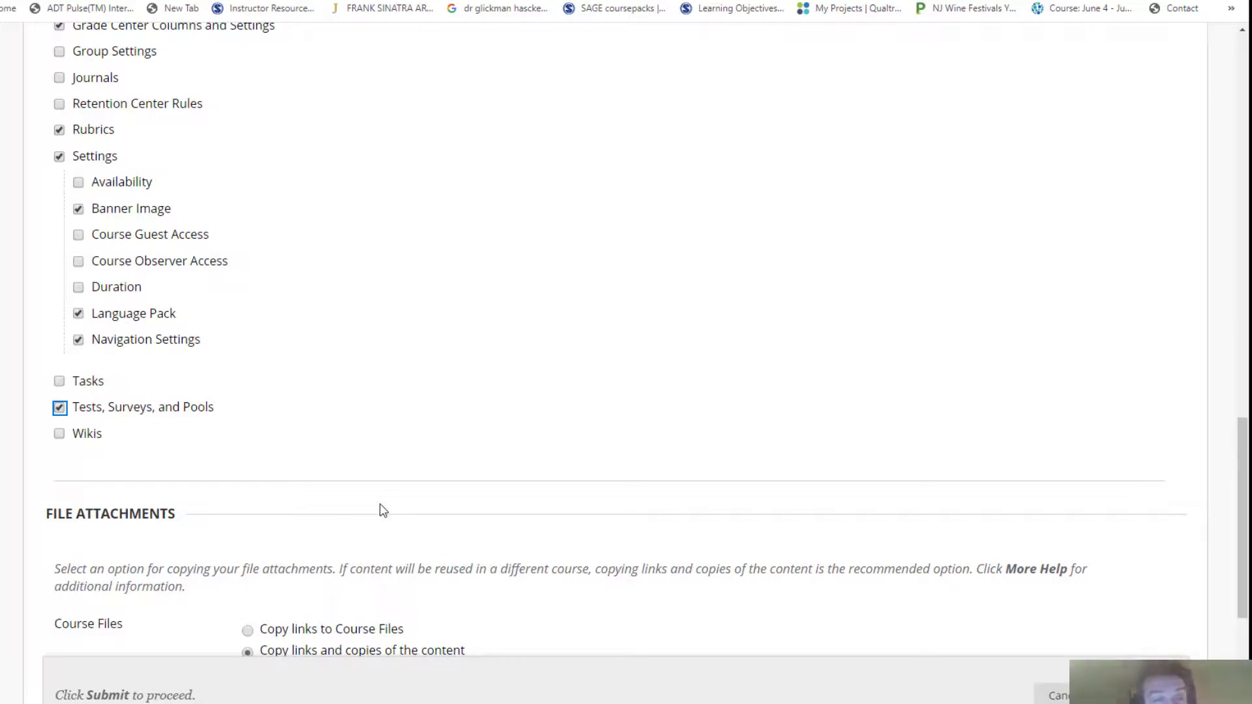
{"action": "left_click", "coordinate": [183, 414]}
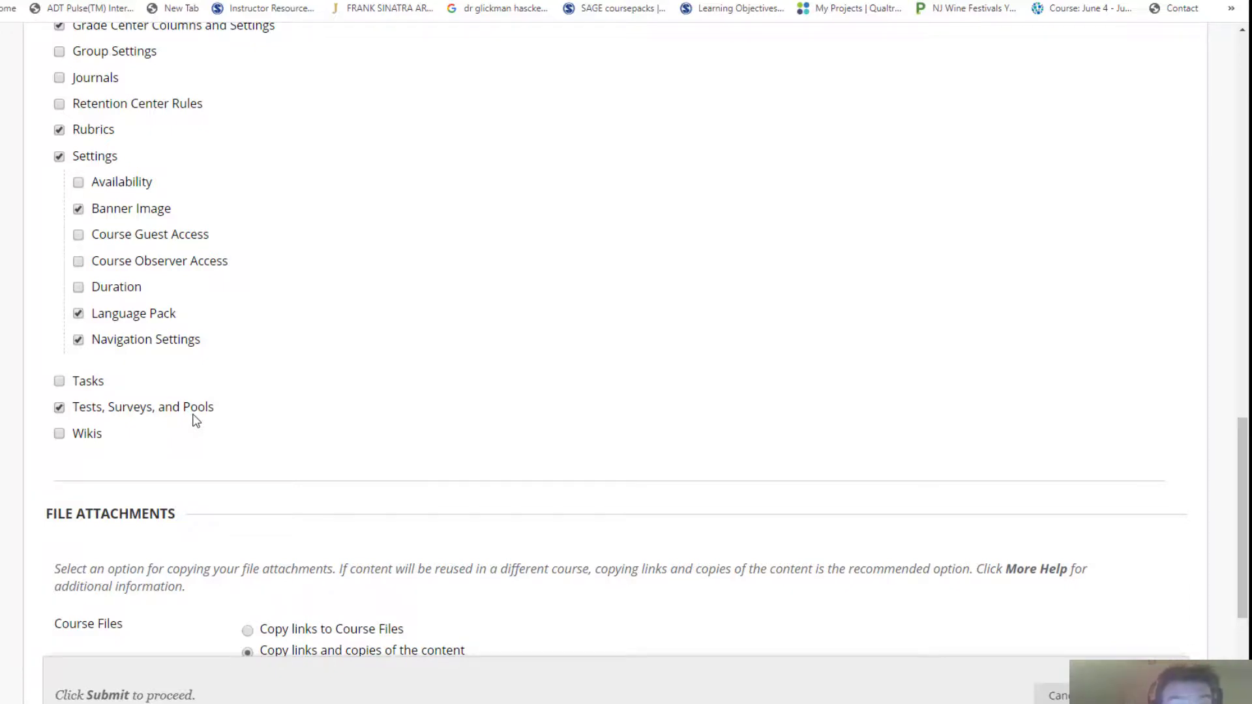
{"action": "left_click", "coordinate": [197, 414]}
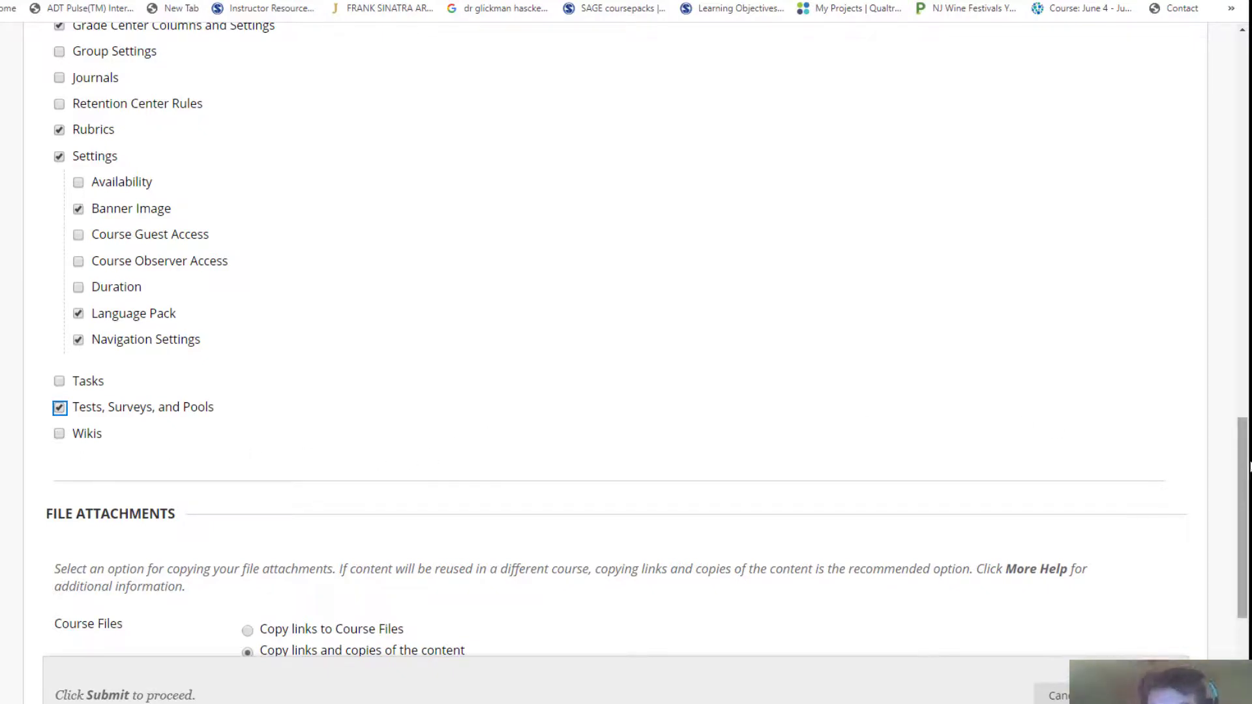
{"action": "scroll", "coordinate": [1243, 458], "scroll_direction": "down", "scroll_amount": 3}
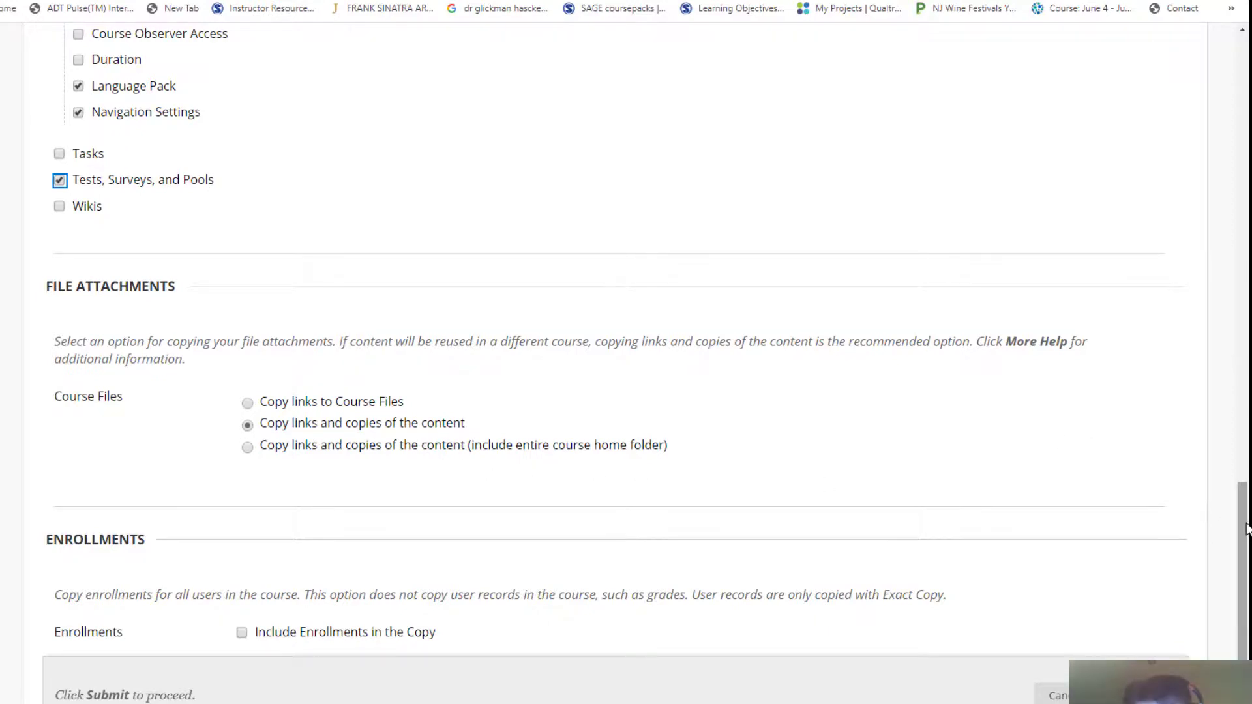
{"action": "left_click_drag", "start_coordinate": [1243, 528], "coordinate": [1243, 596]}
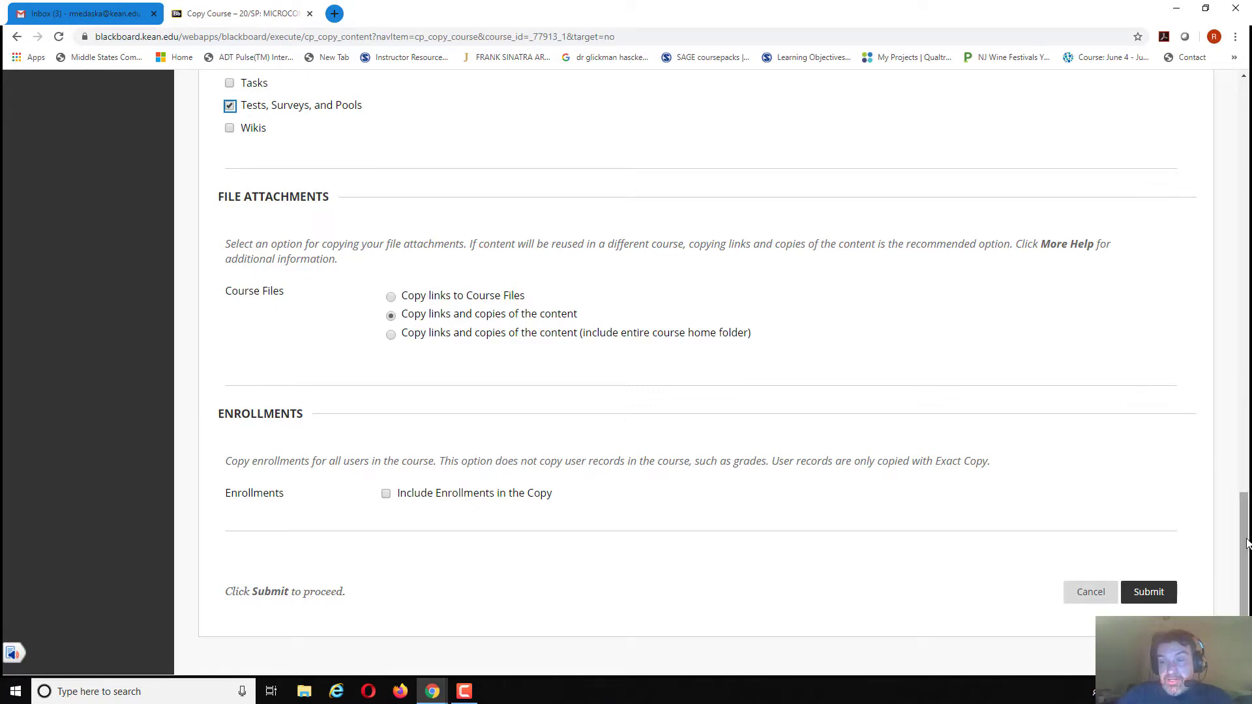
{"action": "left_click_drag", "start_coordinate": [1247, 543], "coordinate": [1246, 117]}
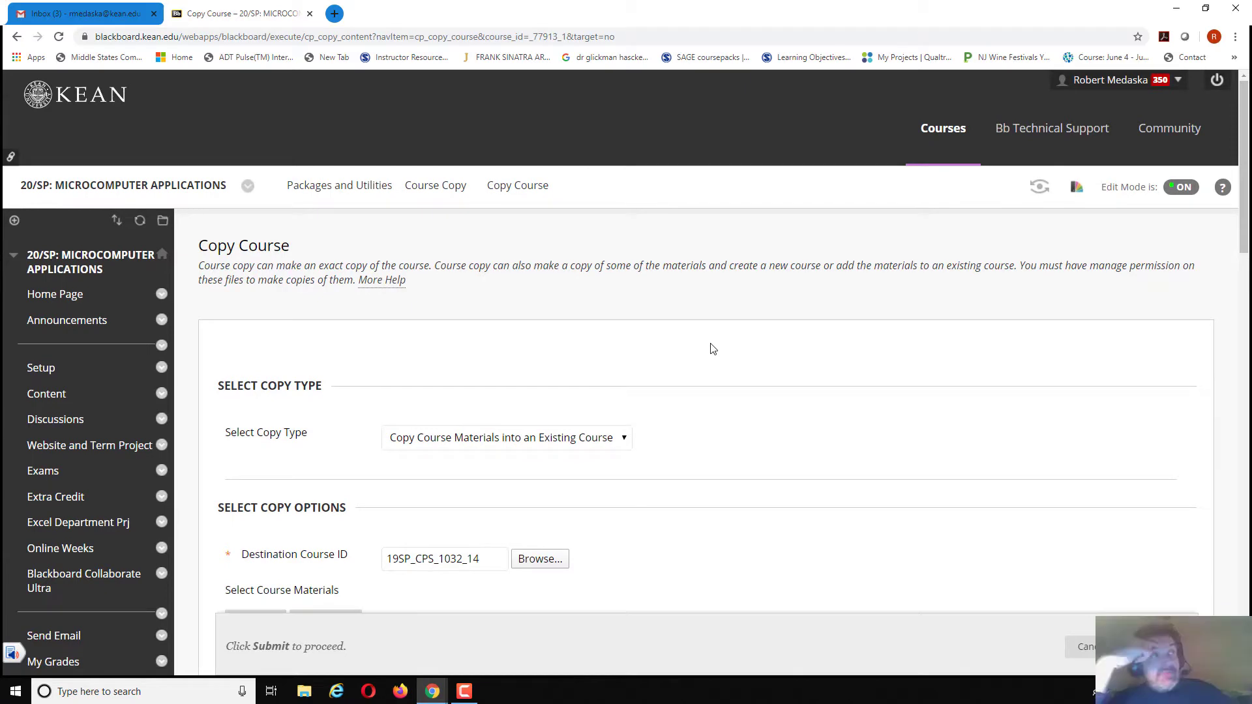